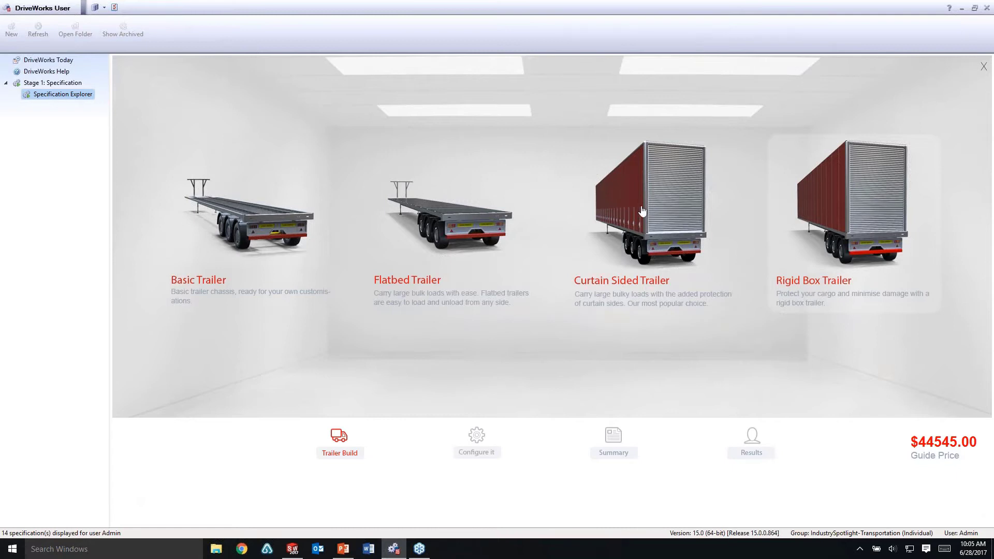
# Start a Rigid Box Trailer in the 3D view, sized 3392 high by 18046 long
pyautogui.click(811, 215)
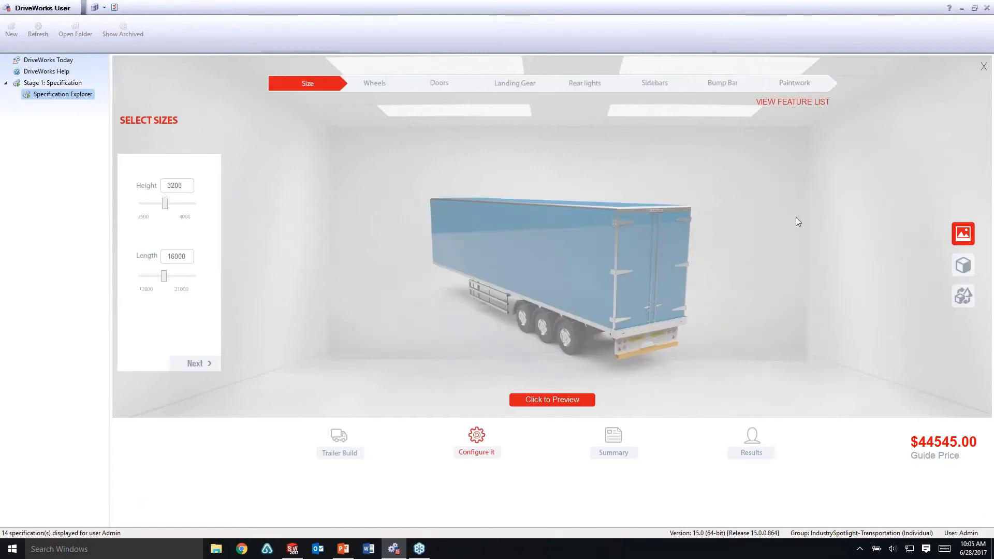
pyautogui.click(957, 303)
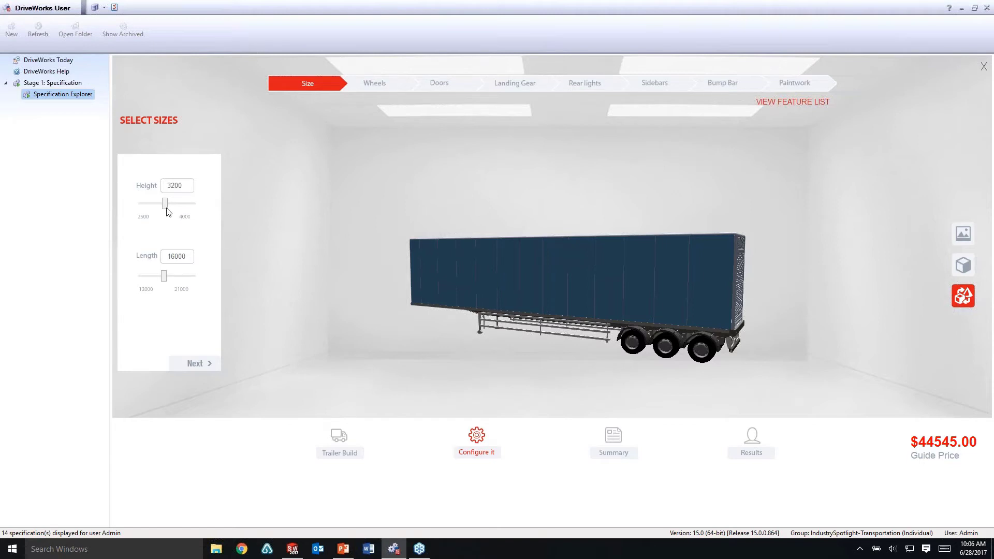
pyautogui.moveTo(166, 206); pyautogui.dragTo(173, 206)
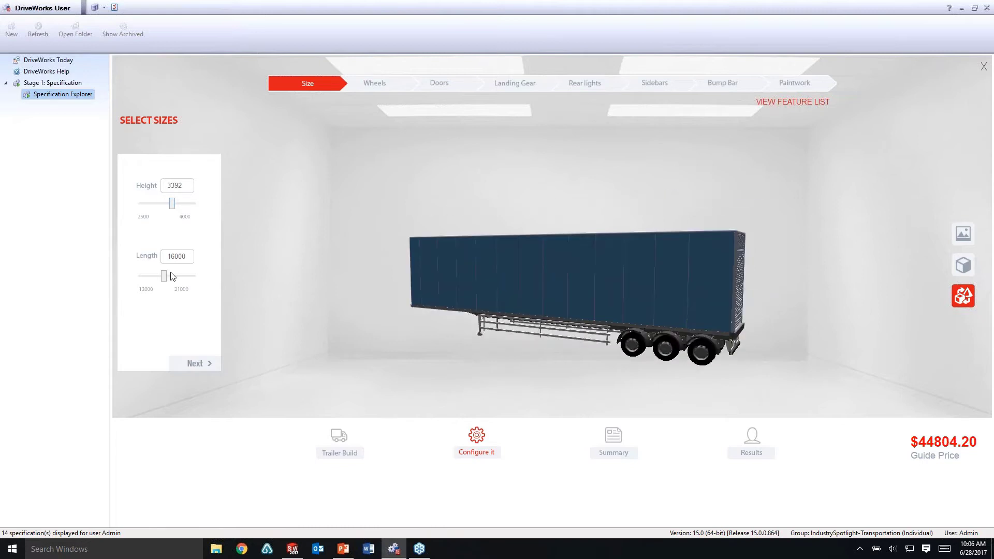
pyautogui.moveTo(164, 277); pyautogui.dragTo(177, 278)
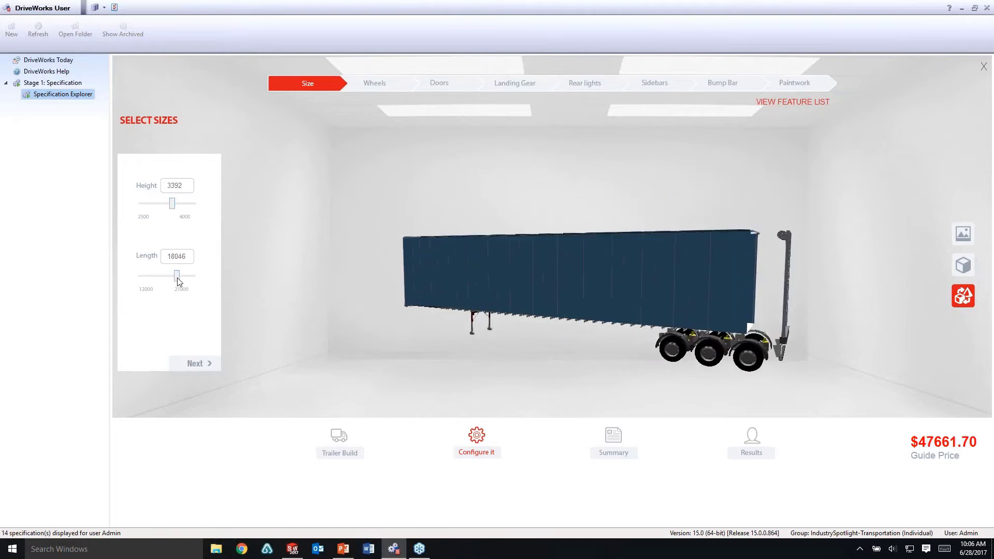
pyautogui.moveTo(420, 348); pyautogui.dragTo(452, 342)
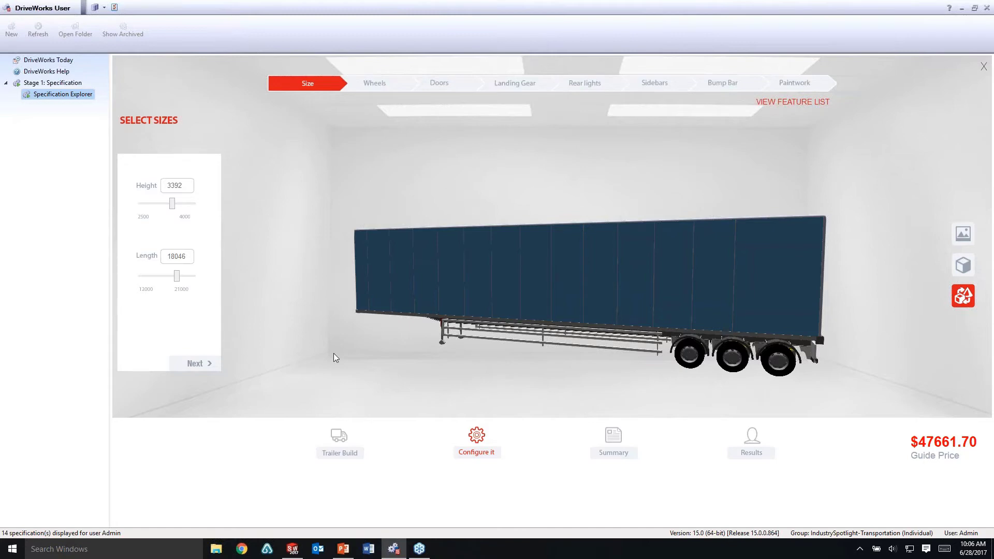
pyautogui.click(204, 364)
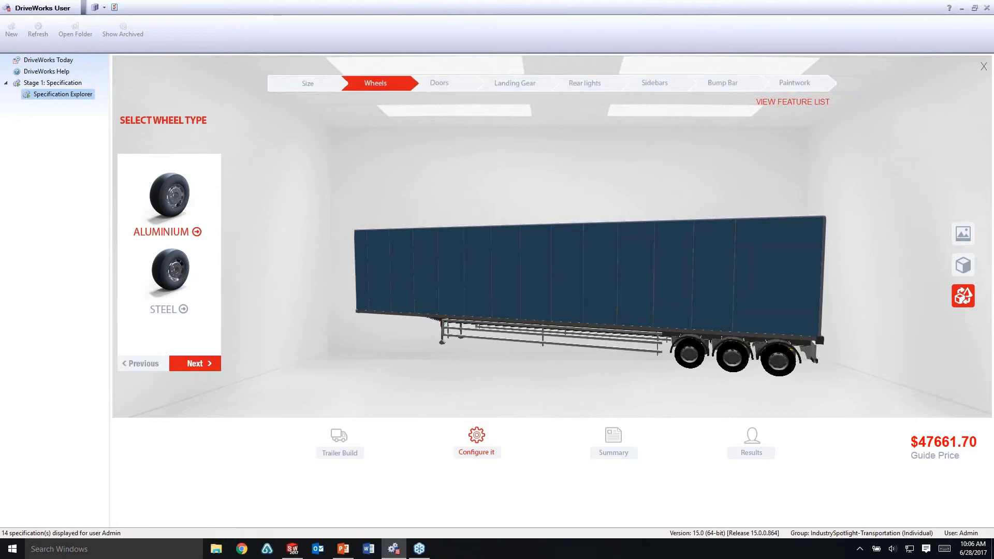
# Choose steel wheels, hinged rear doors and standard-foot landing gear
pyautogui.click(171, 290)
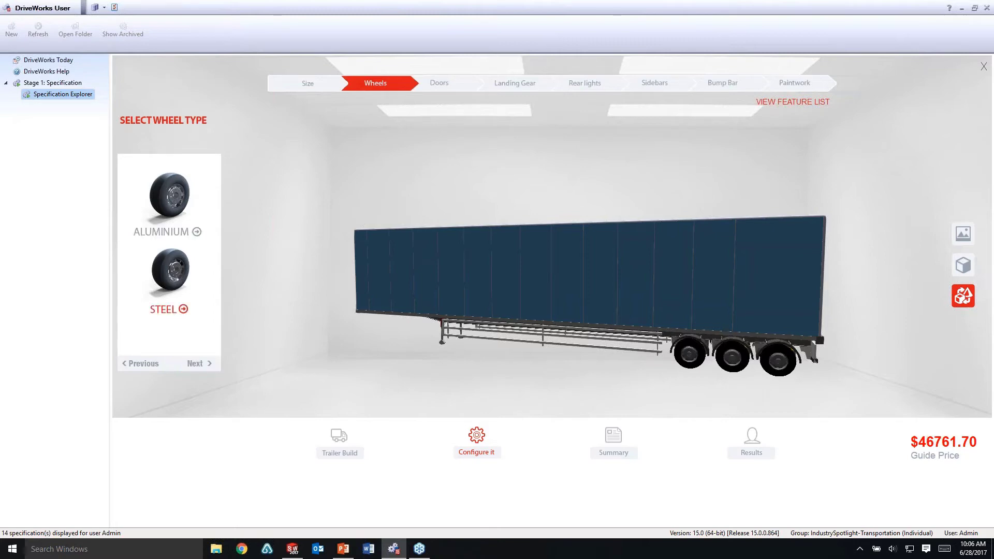
pyautogui.click(195, 363)
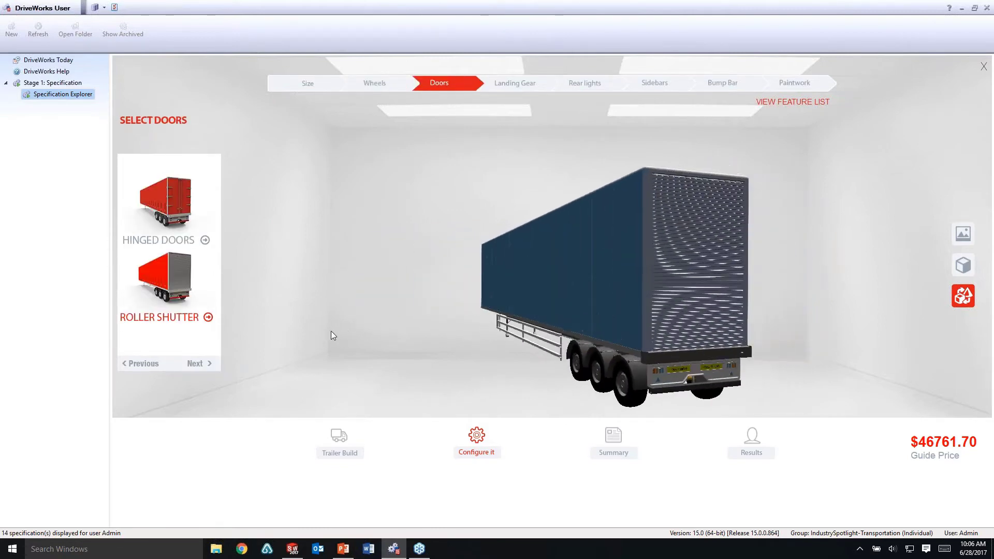
pyautogui.click(187, 239)
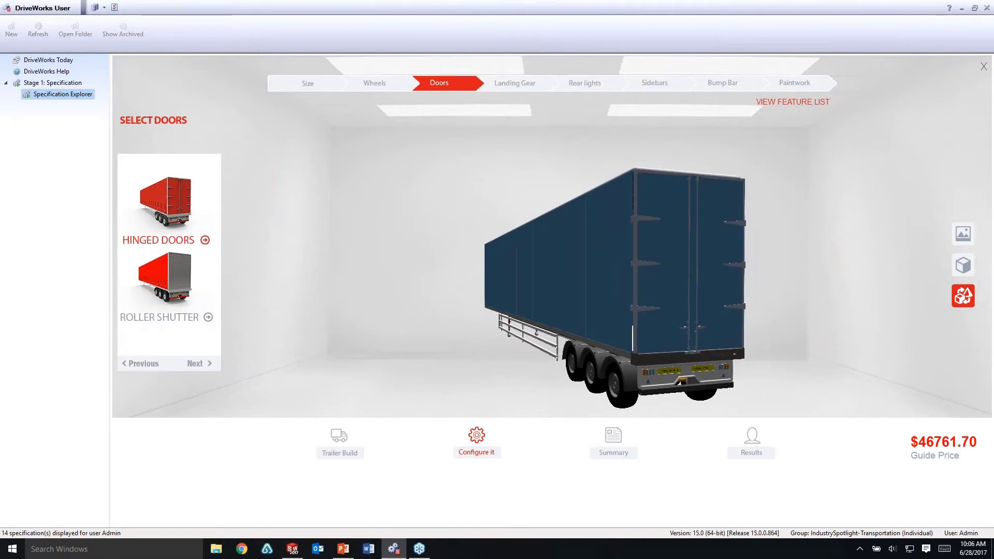
pyautogui.click(196, 363)
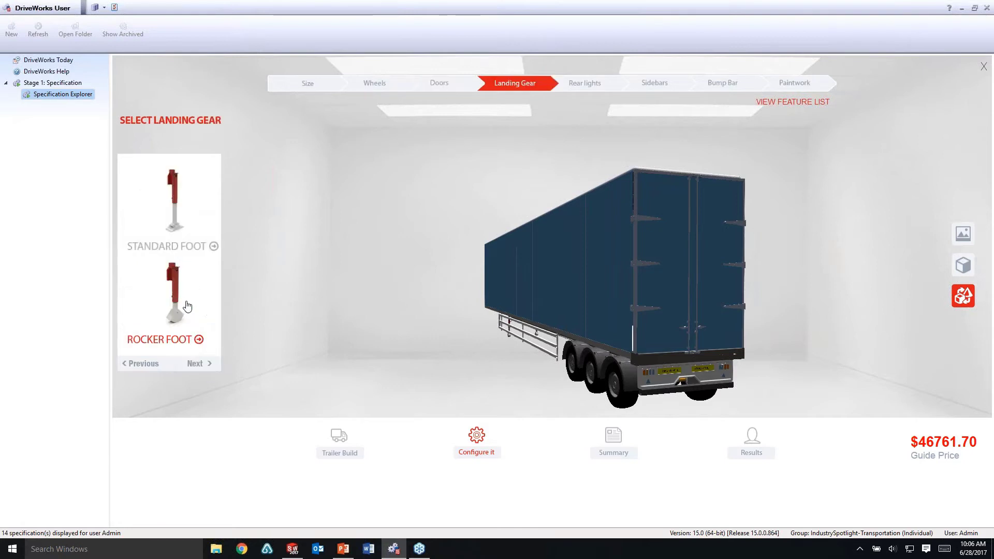
pyautogui.click(174, 220)
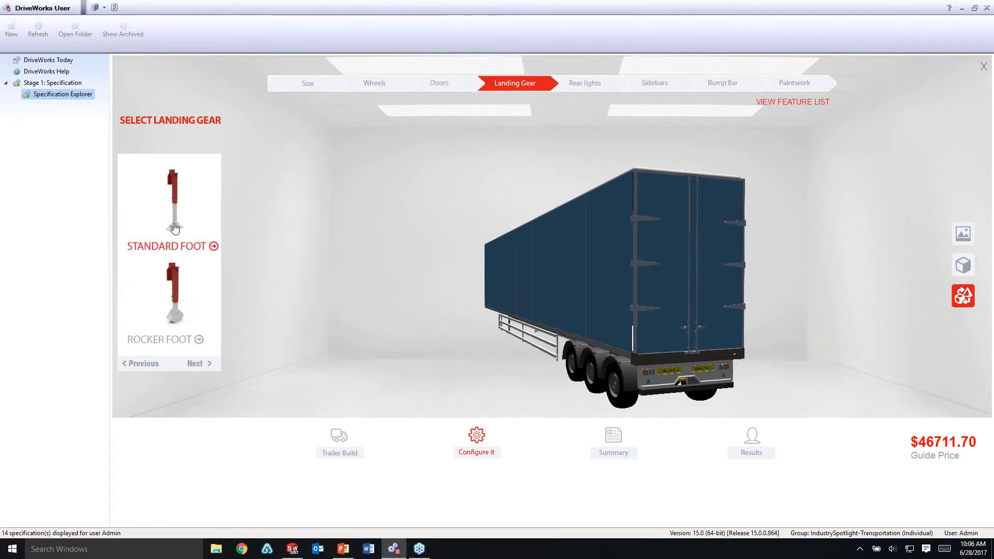
# Choose TRIPLEHELLA rear lights, no sidebars and a steel bump bar
pyautogui.click(198, 363)
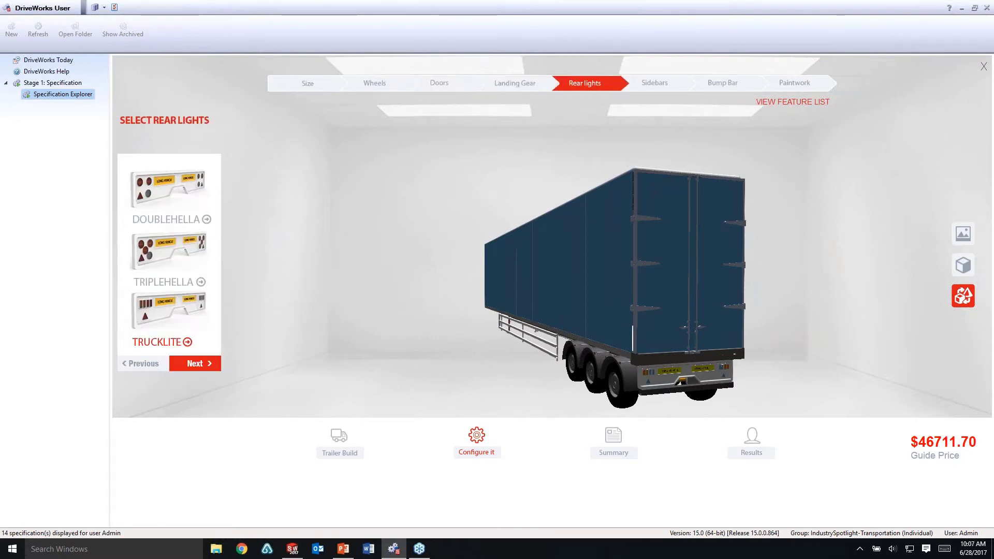
pyautogui.click(176, 265)
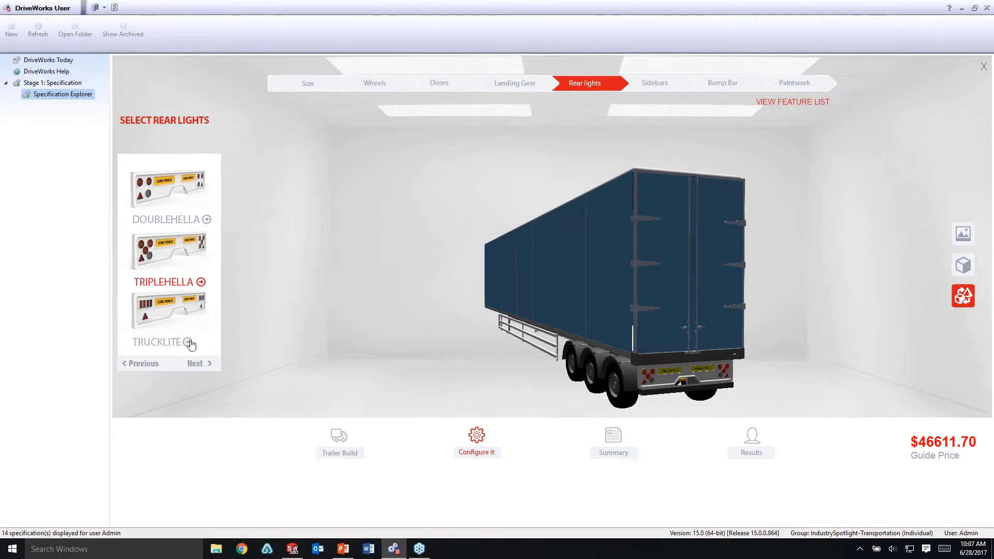
pyautogui.click(195, 362)
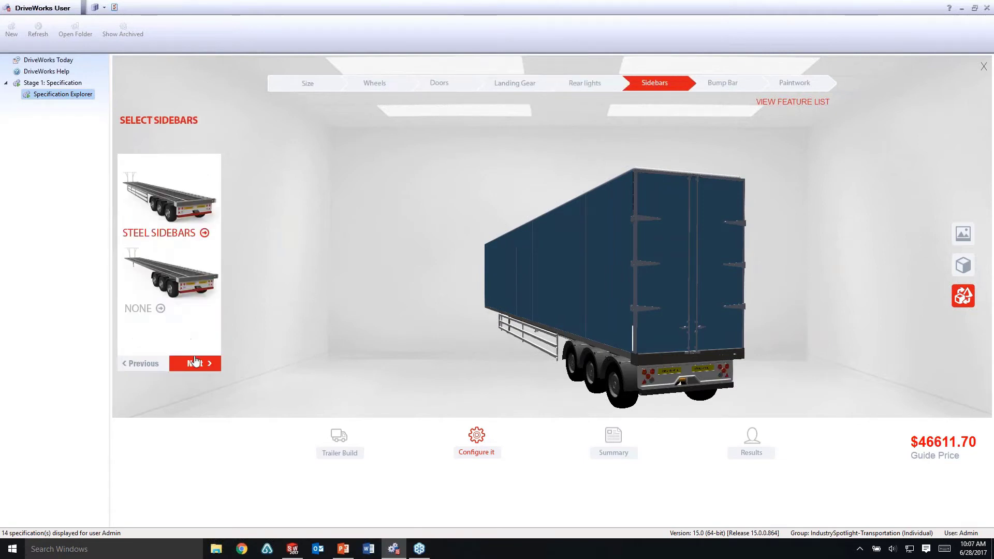
pyautogui.click(184, 293)
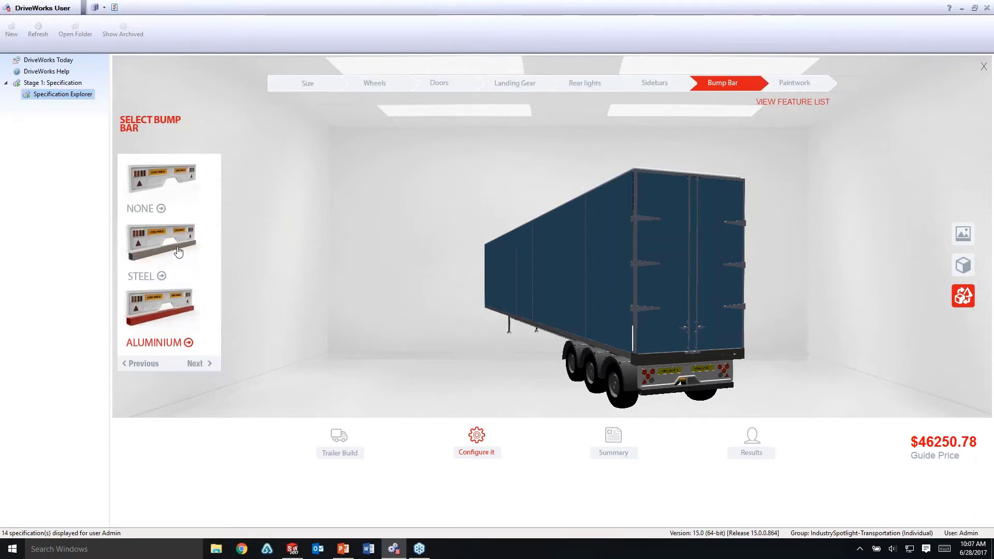
pyautogui.click(178, 252)
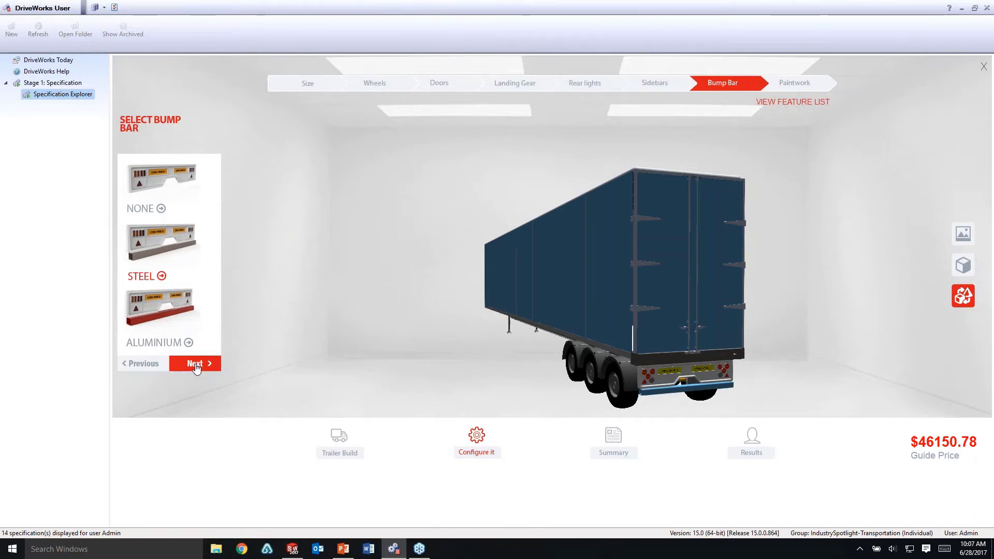
pyautogui.click(195, 364)
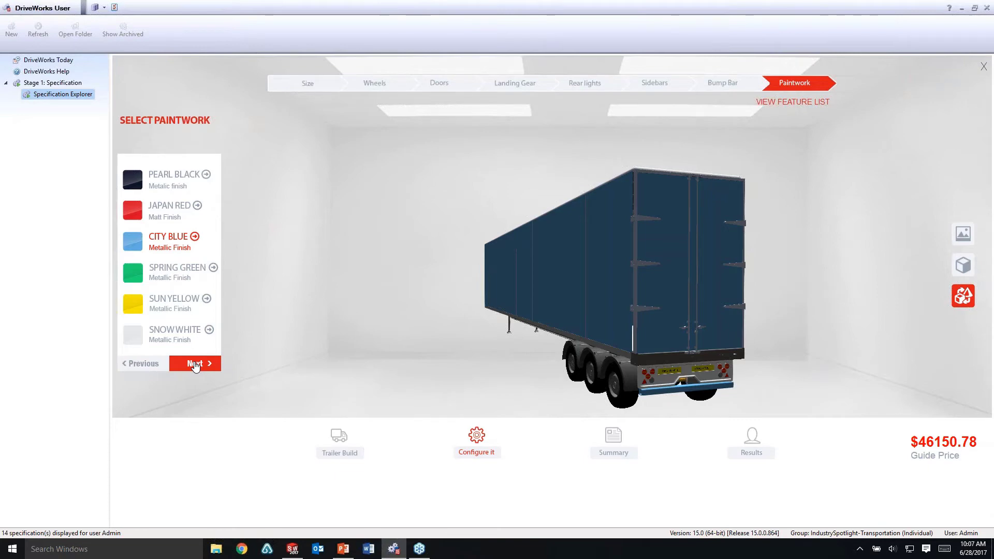
# Paint the trailer Spring Green and view the $46150.78 summary
pyautogui.click(195, 365)
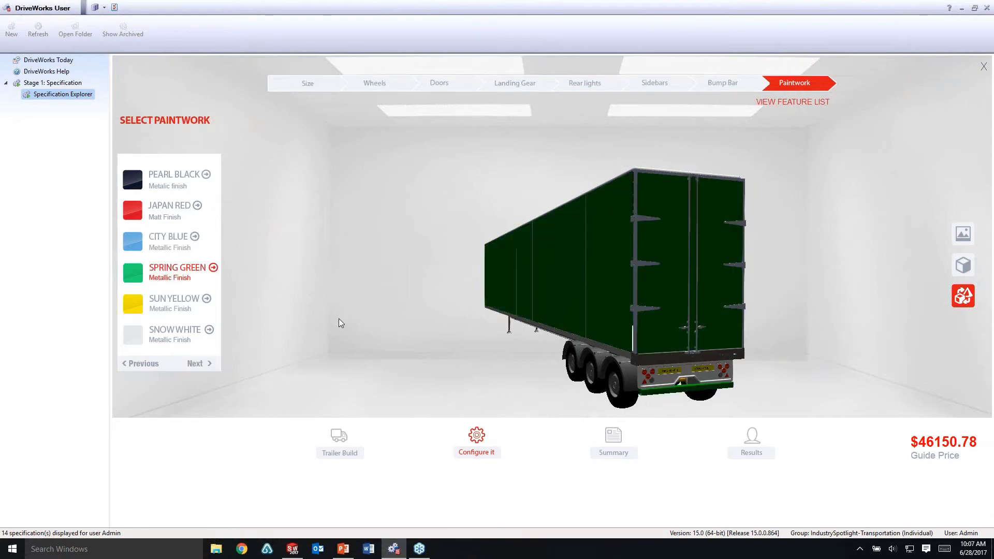
pyautogui.click(195, 364)
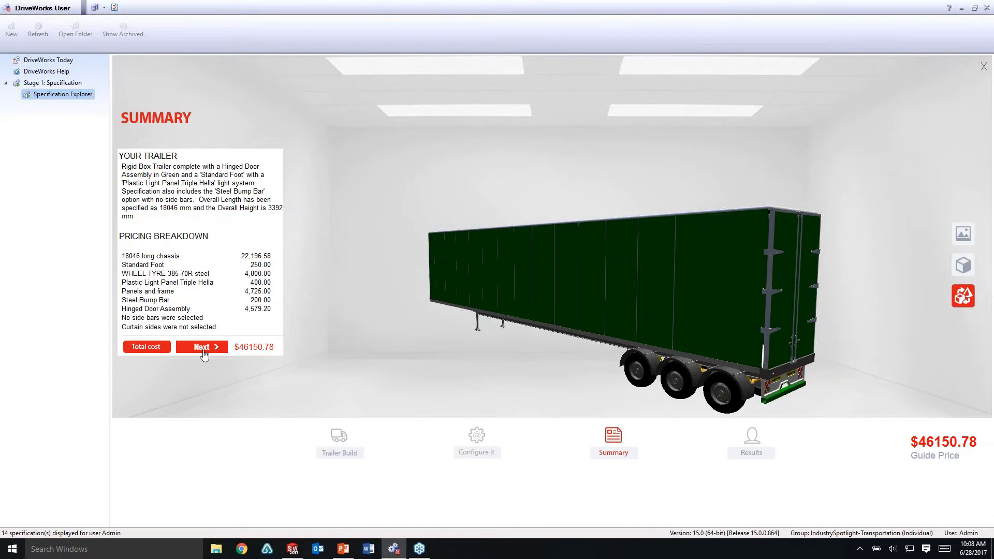
# Continue to the Results stage and open the trailer's bill of materials
pyautogui.click(203, 348)
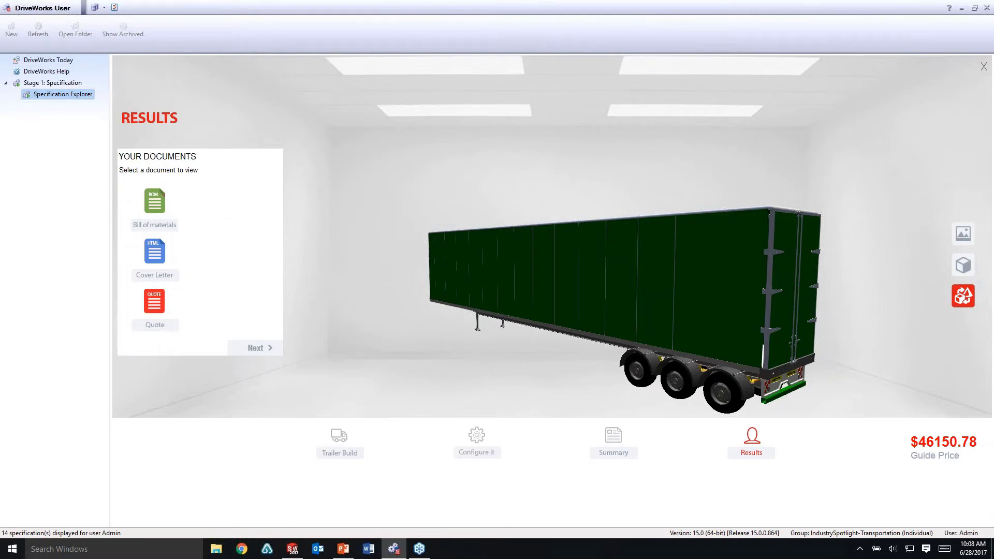
pyautogui.click(155, 202)
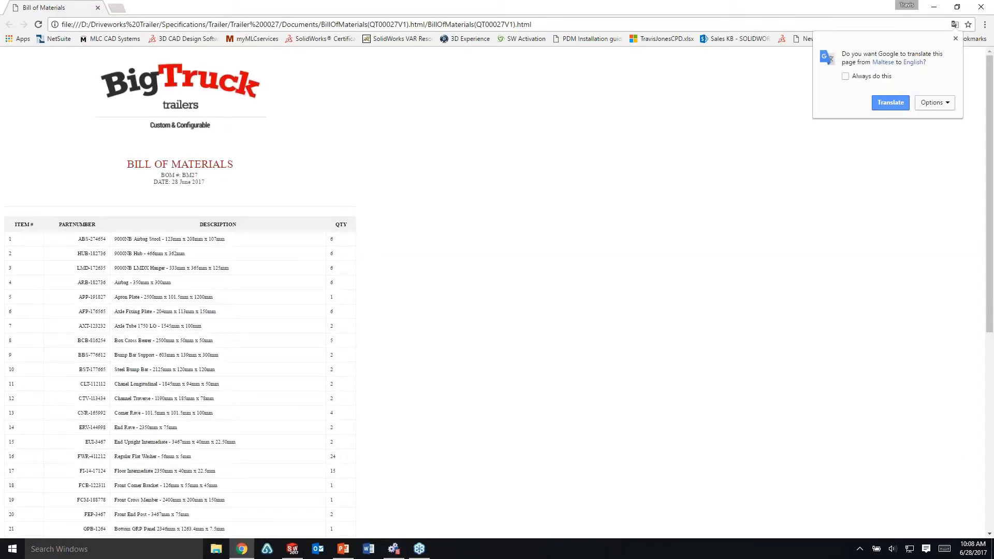
# Scroll through the bill of materials, then view the quotation and cover letter, closing each
pyautogui.scroll(-2, 166, 212)
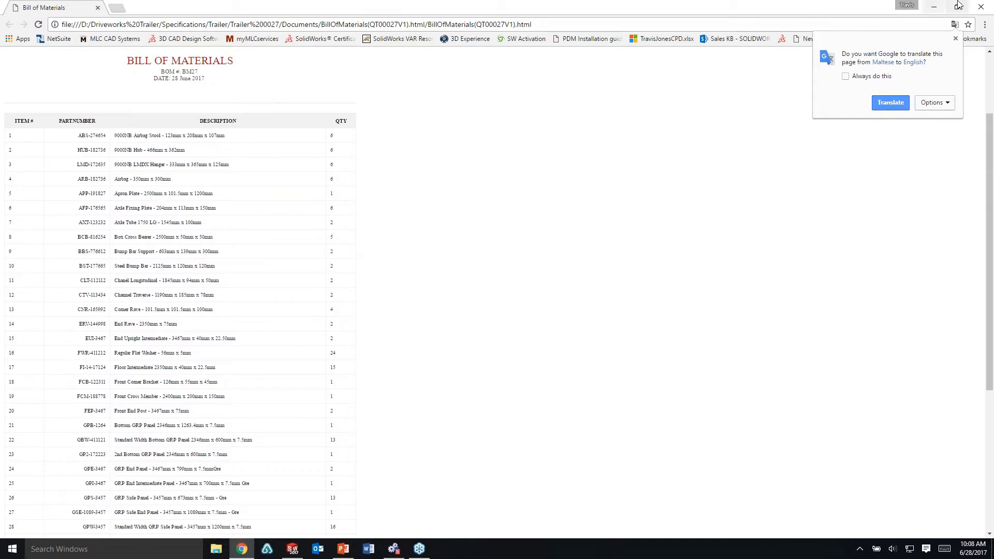
pyautogui.click(979, 5)
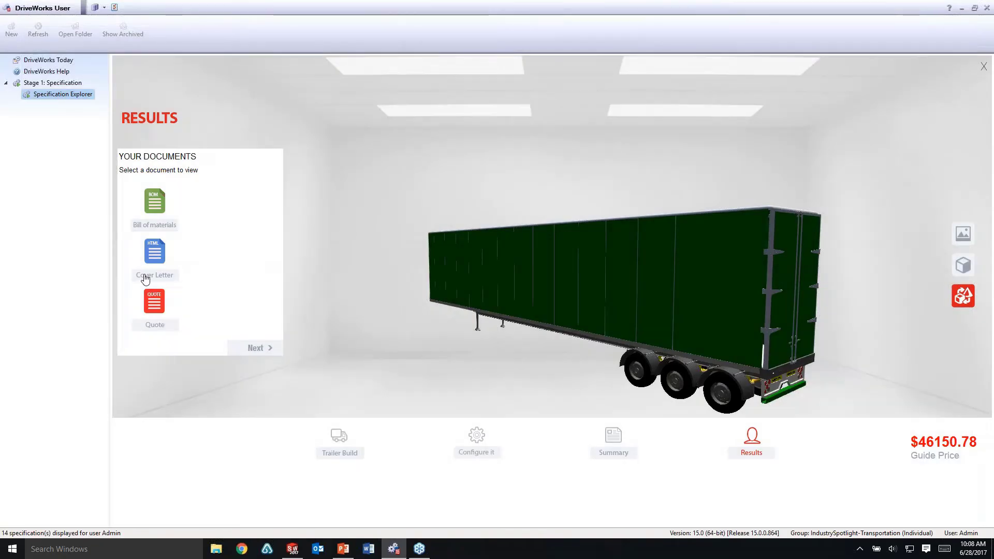
pyautogui.click(158, 307)
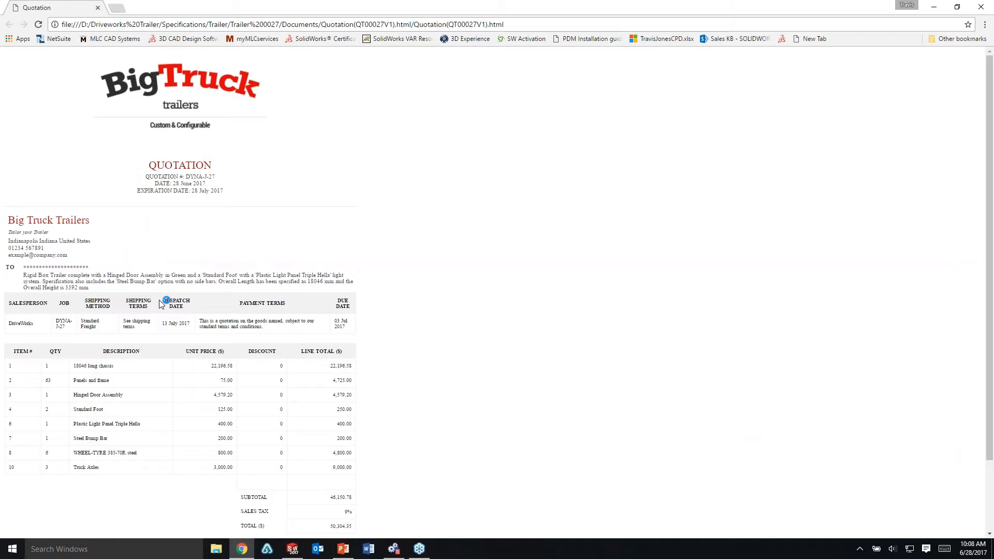
pyautogui.click(97, 7)
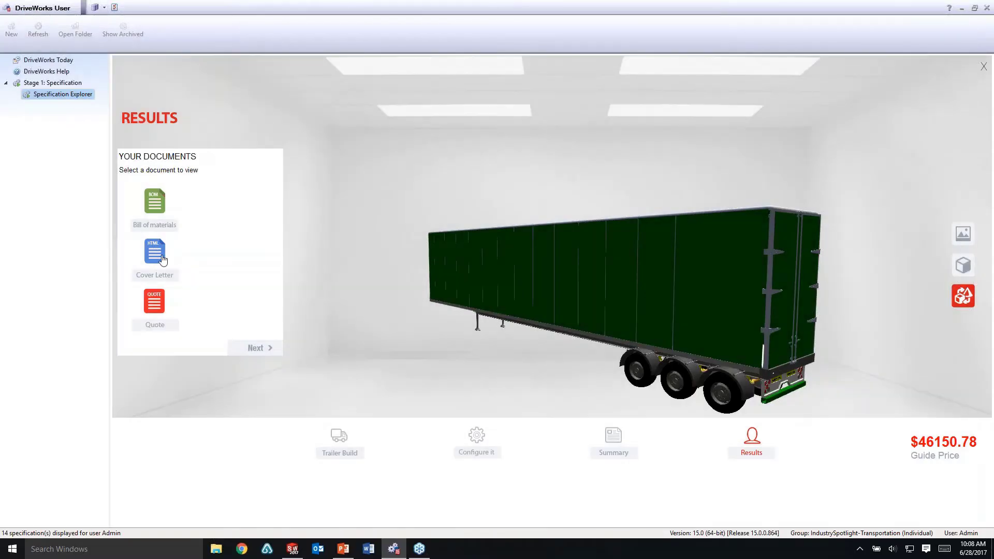
pyautogui.click(159, 256)
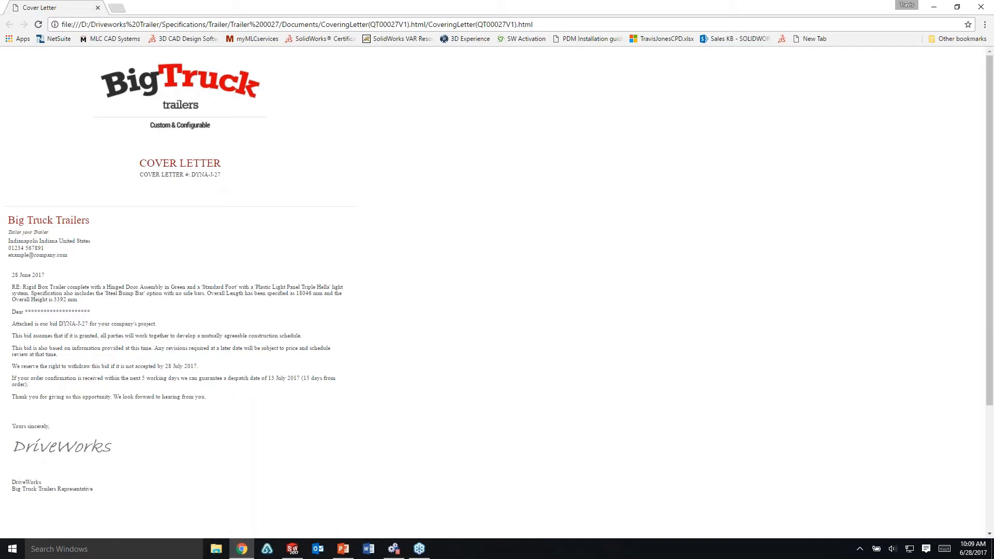
pyautogui.click(982, 6)
pyautogui.click(278, 352)
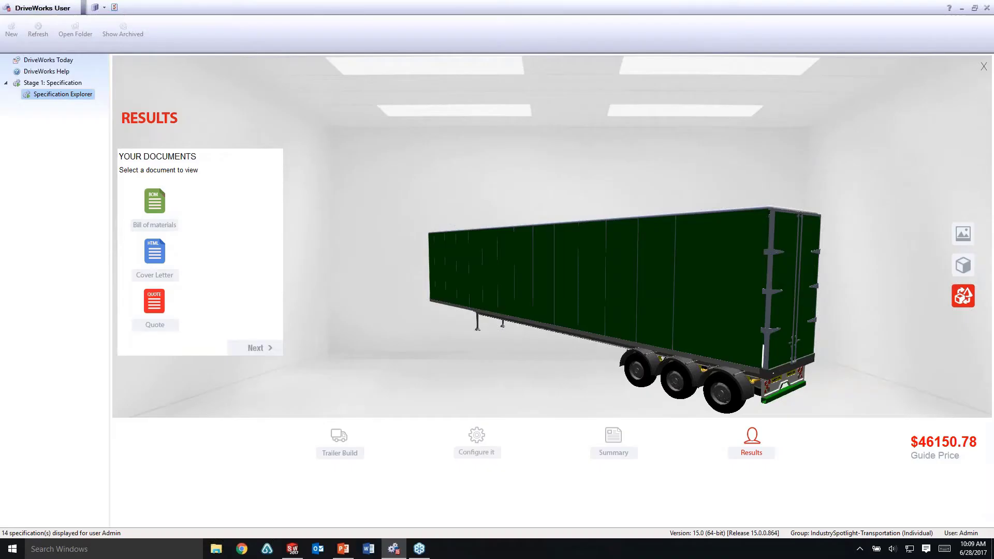
# Enter MLC CAD Systems as company and reseller, plus the contact's name and e-mail address
pyautogui.click(278, 352)
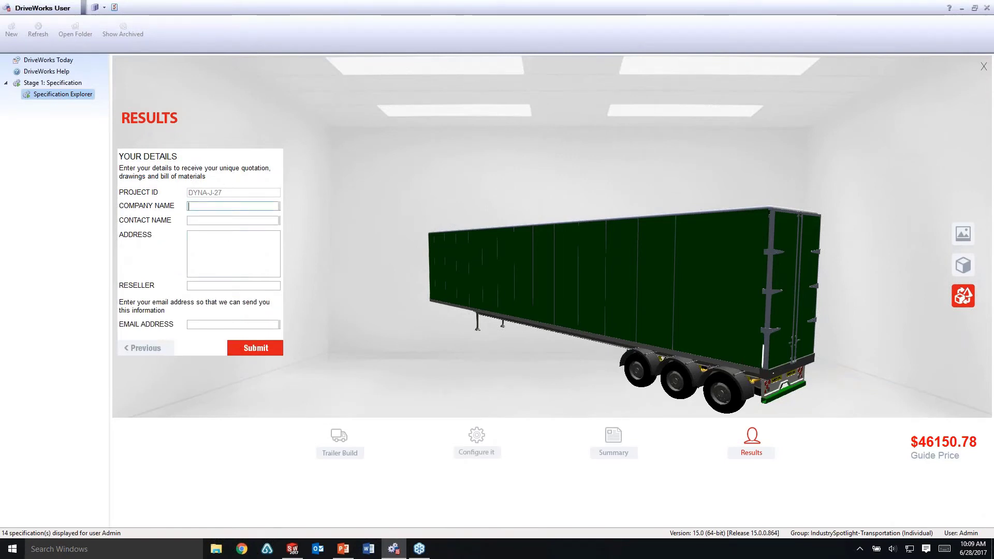
pyautogui.write('MLC CAD Systems')
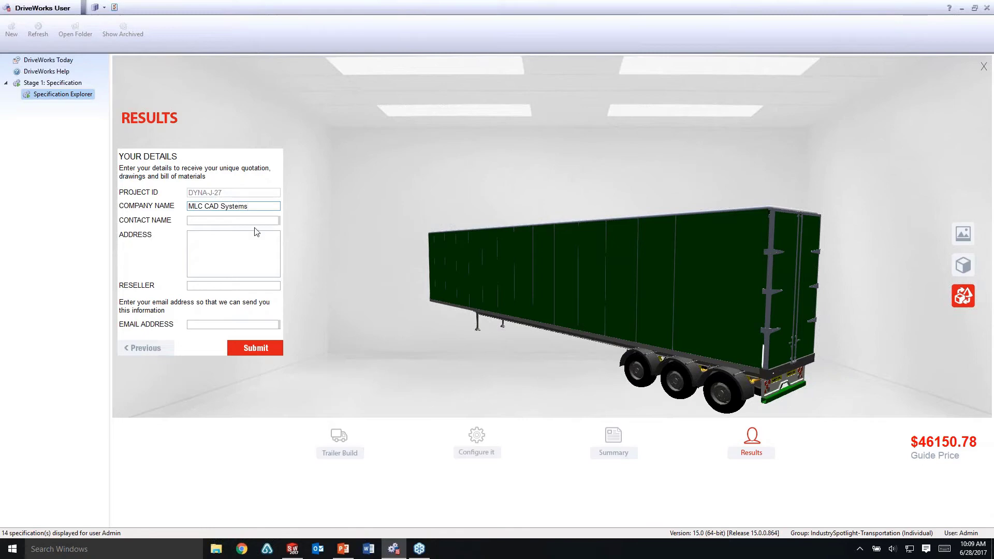
pyautogui.click(255, 223)
pyautogui.write('Travis')
pyautogui.click(236, 244)
pyautogui.click(236, 286)
pyautogui.write('M')
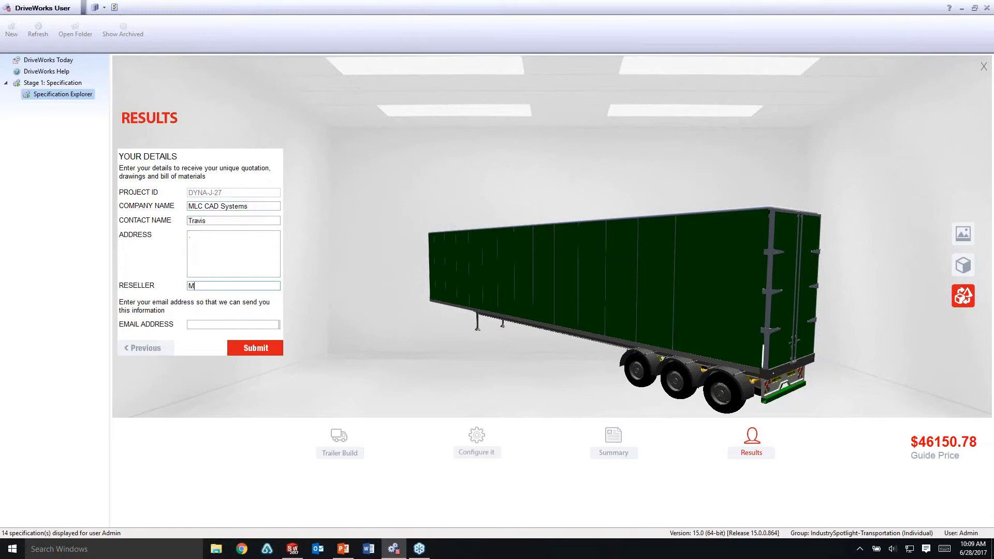
pyautogui.write('LC CAD Systems')
pyautogui.click(234, 327)
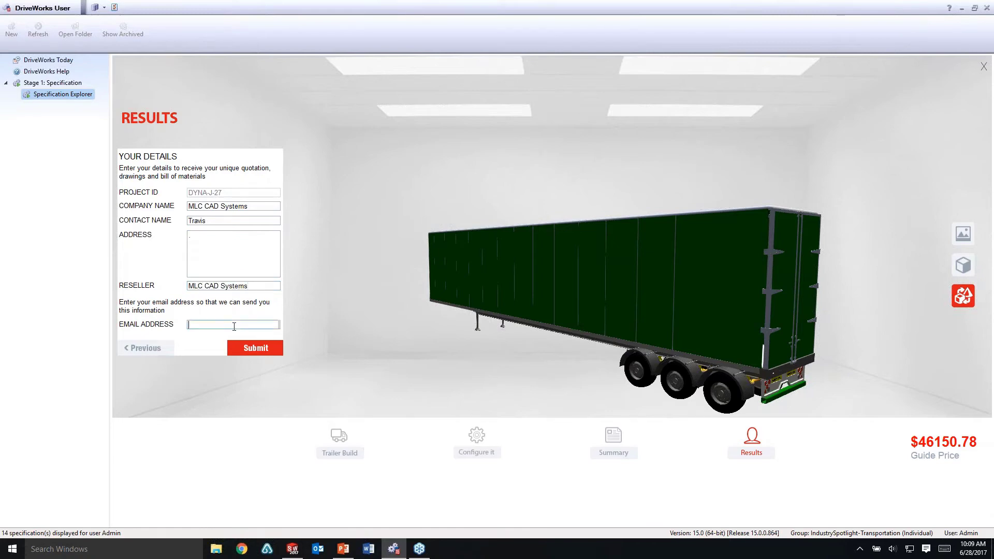
# Submit the specification, then process Trailer 0027 in Specification Explorer
pyautogui.click(270, 350)
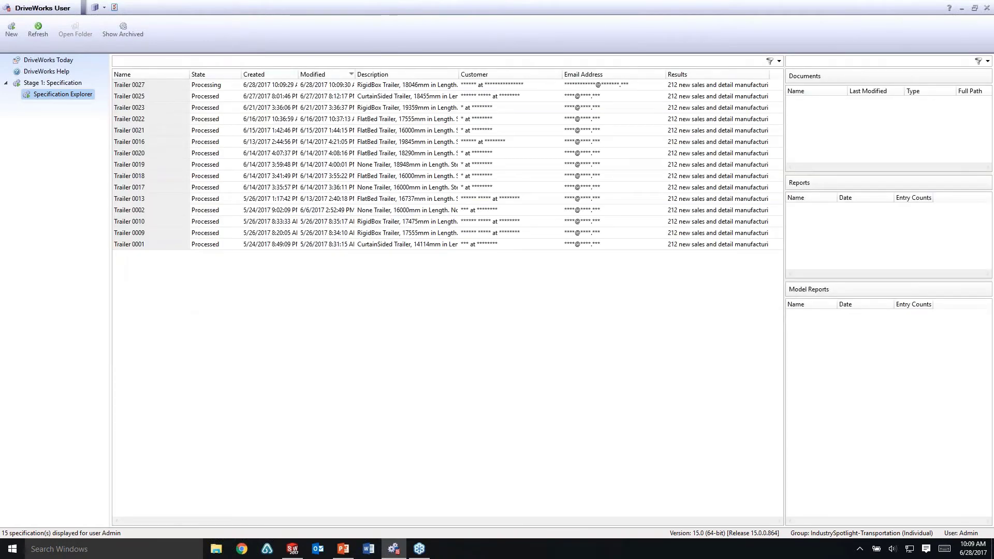
pyautogui.click(232, 87)
pyautogui.click(176, 31)
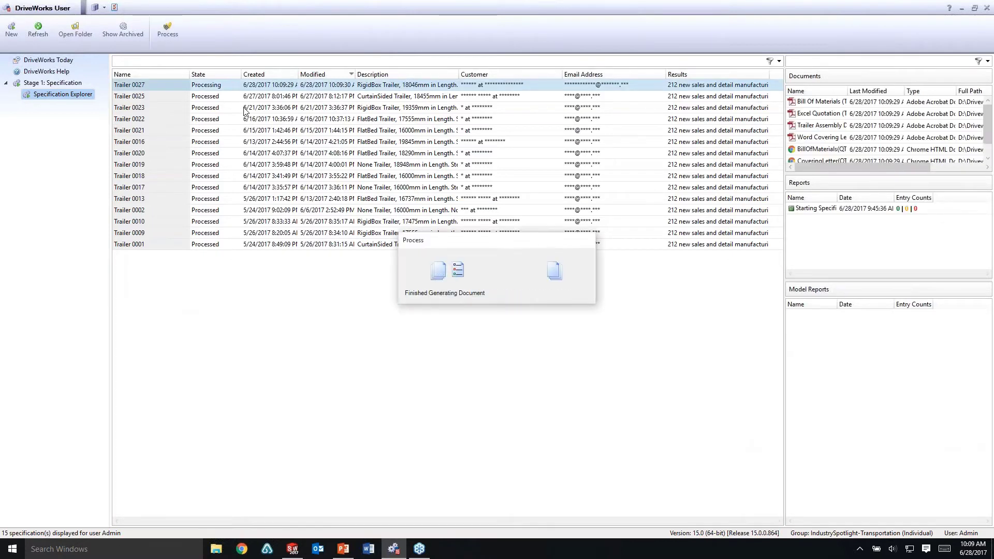